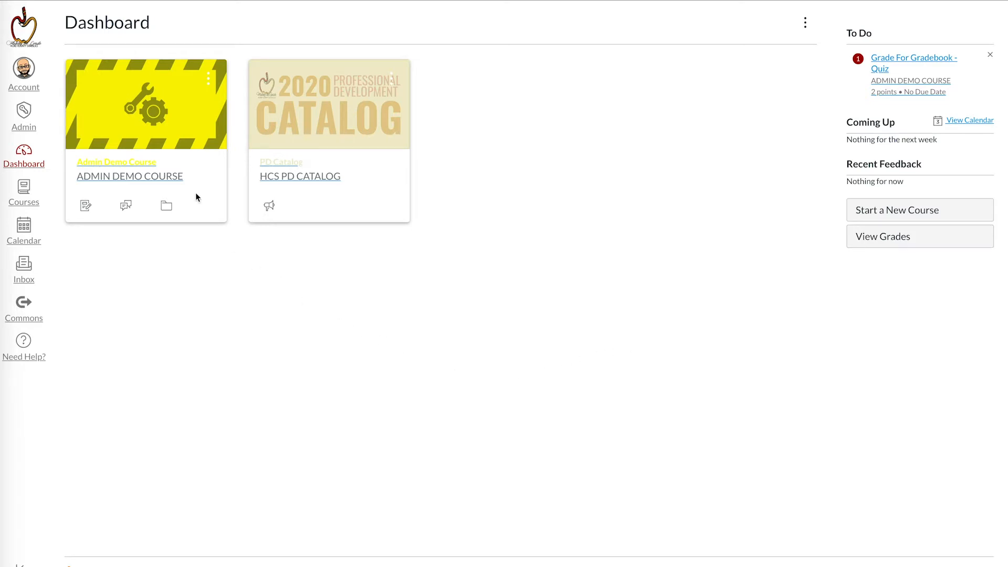
Step: Open the Admin Demo Course and go to its Import Course Content page
click(178, 126)
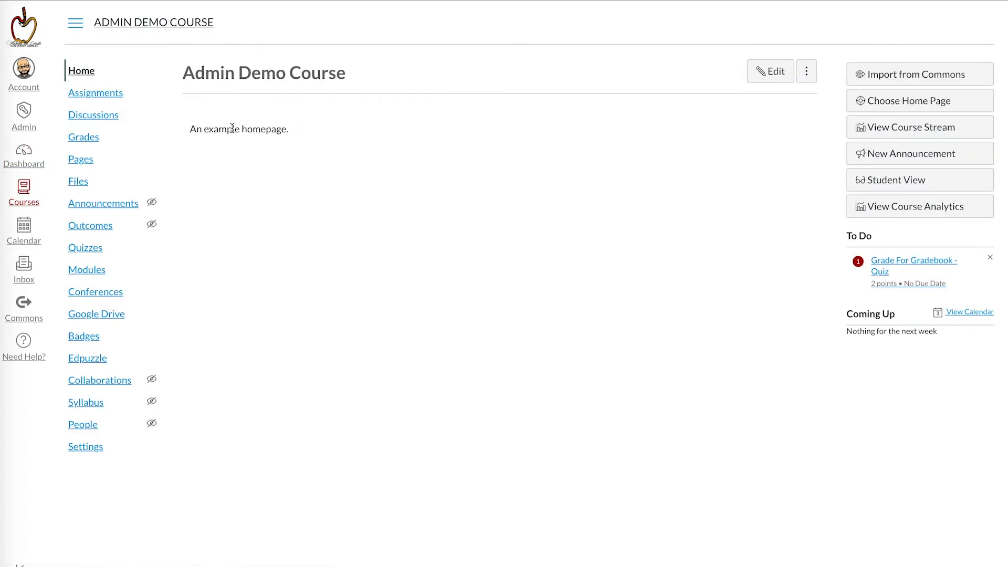
click(95, 274)
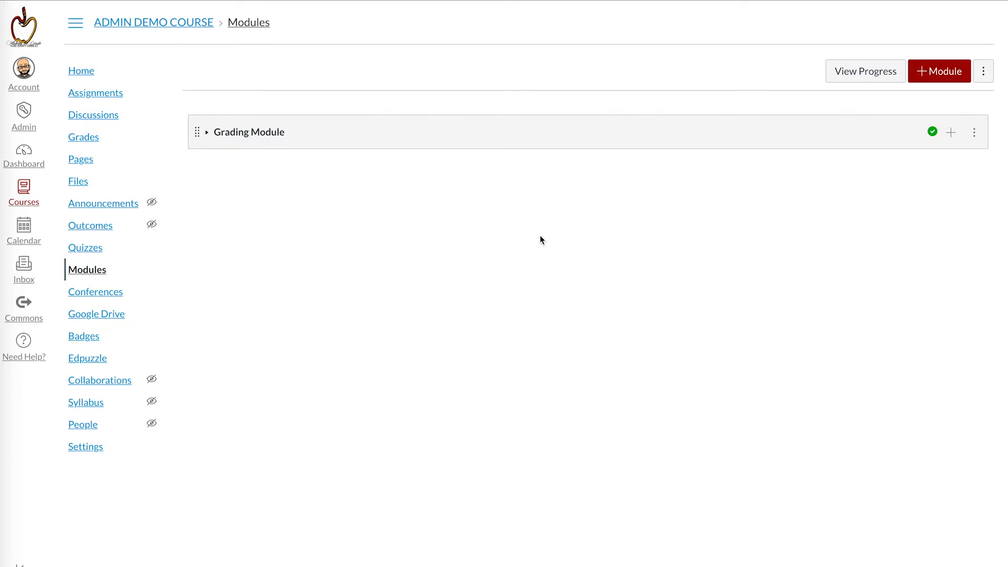
click(83, 449)
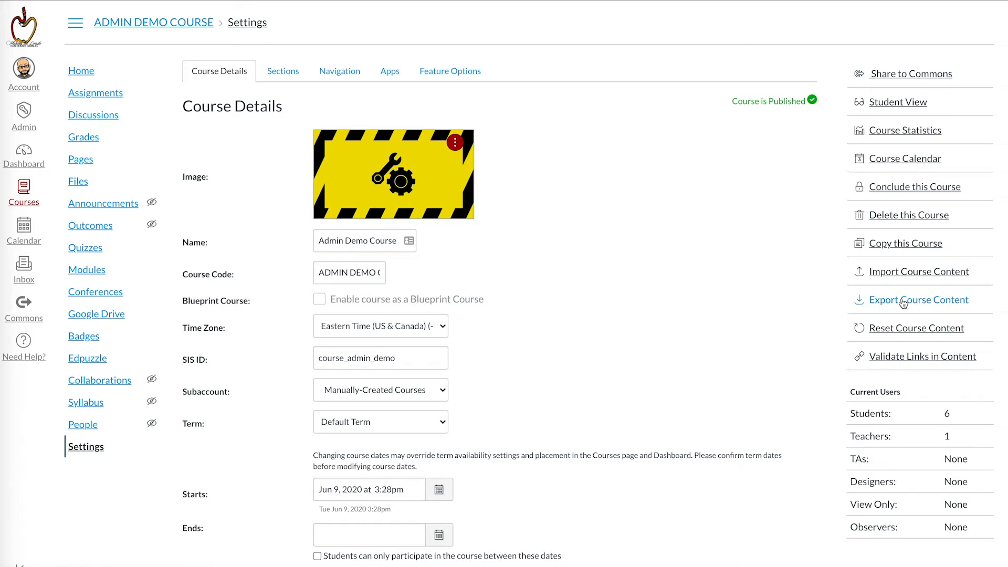
click(918, 275)
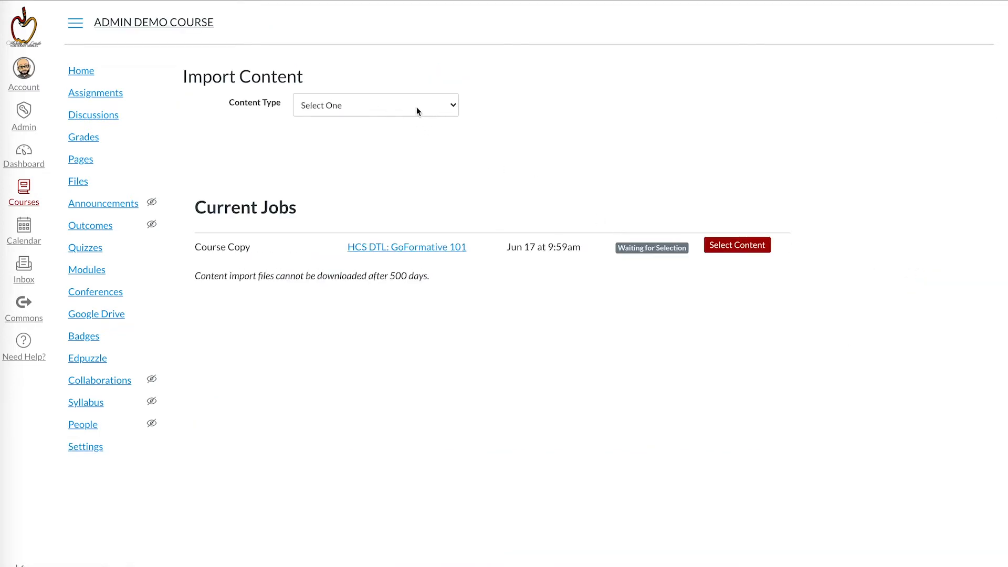
Step: Start an import that copies the Canvas course HCS DTL: GoFormative 101, with specific content to be selected
click(376, 105)
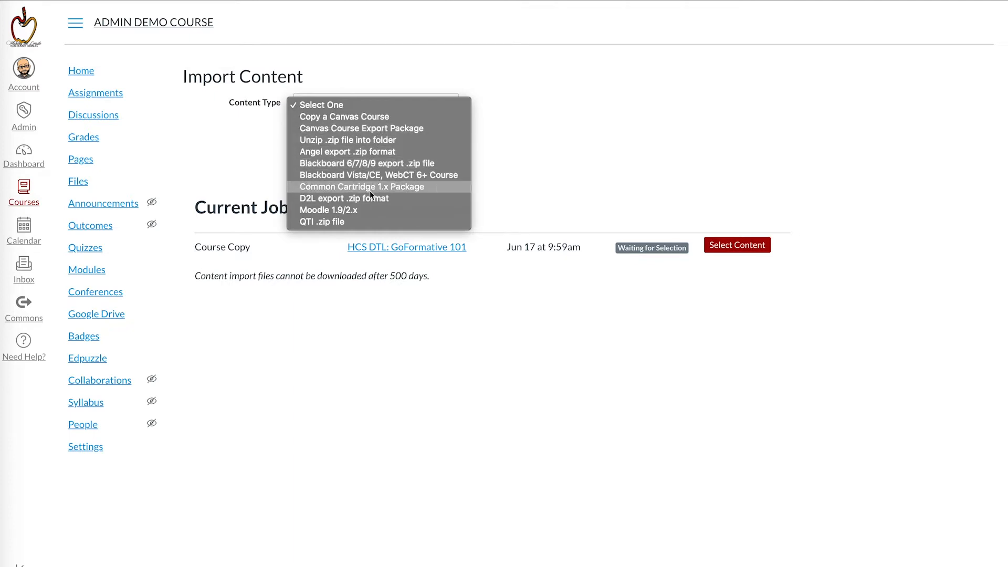
click(362, 118)
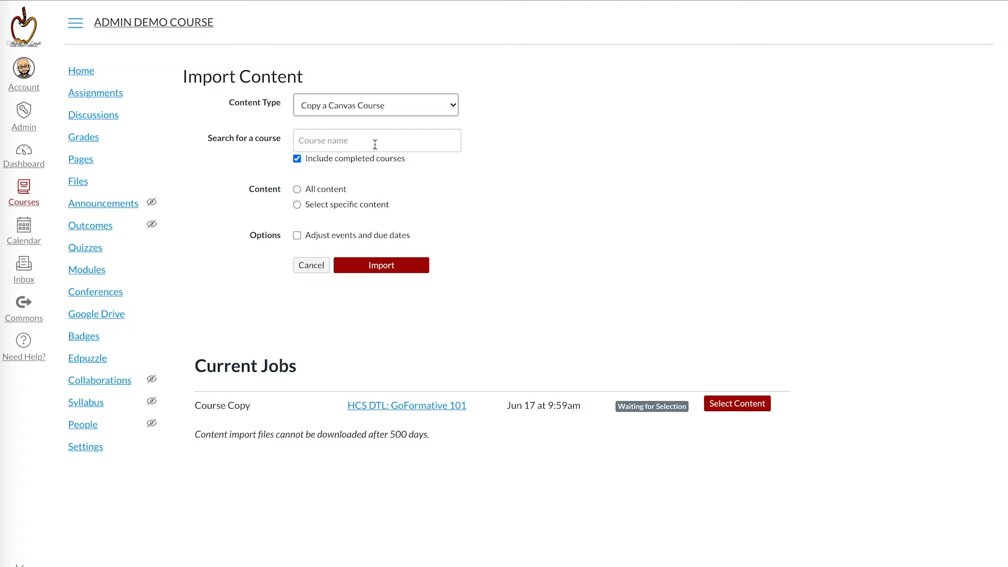
click(375, 143)
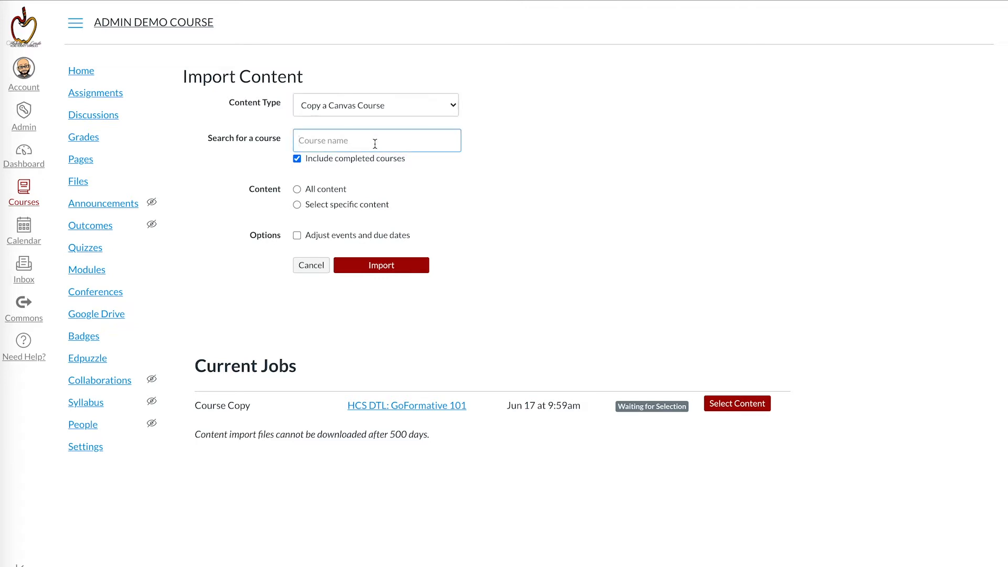
text(gofor)
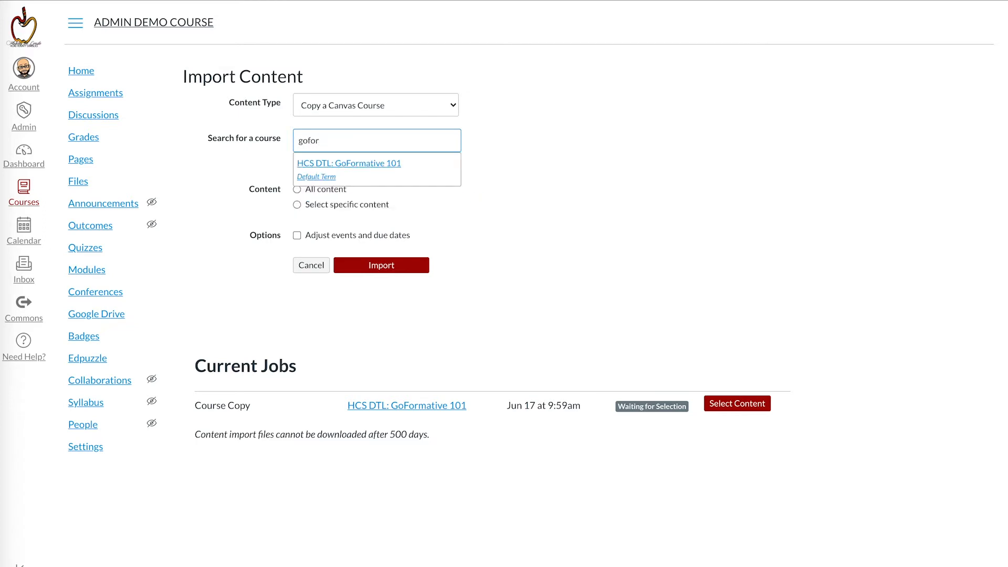
click(370, 167)
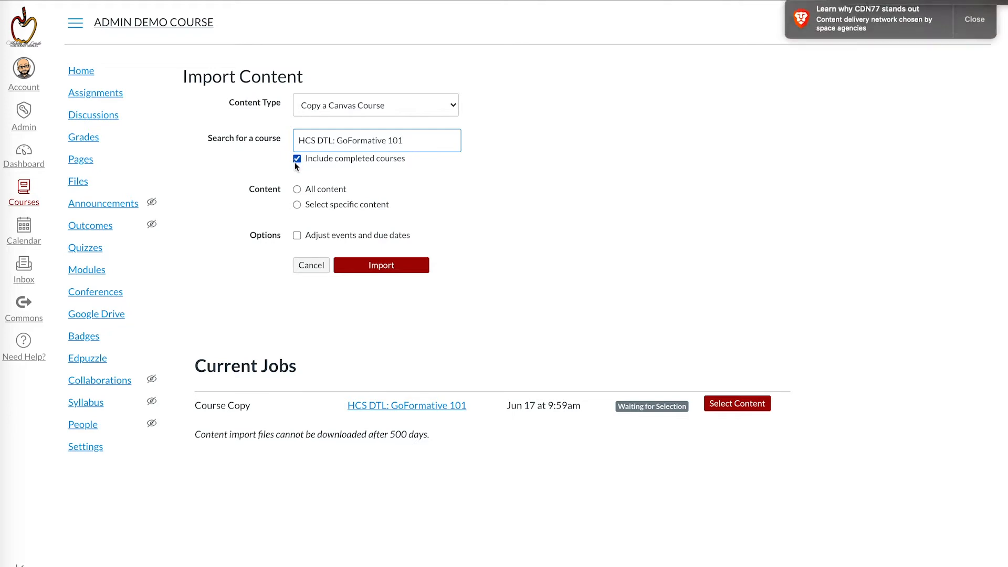
click(297, 191)
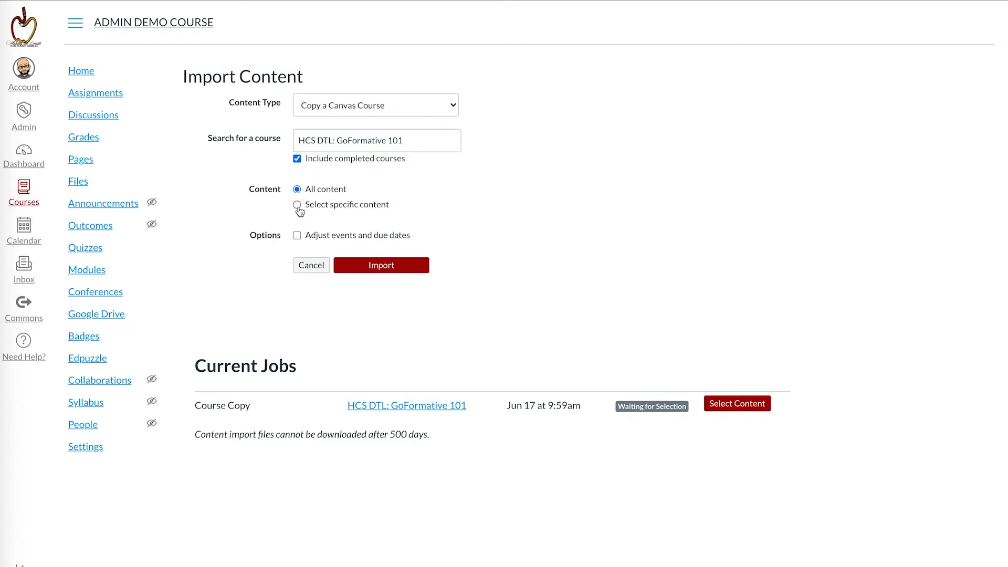
click(298, 207)
click(393, 265)
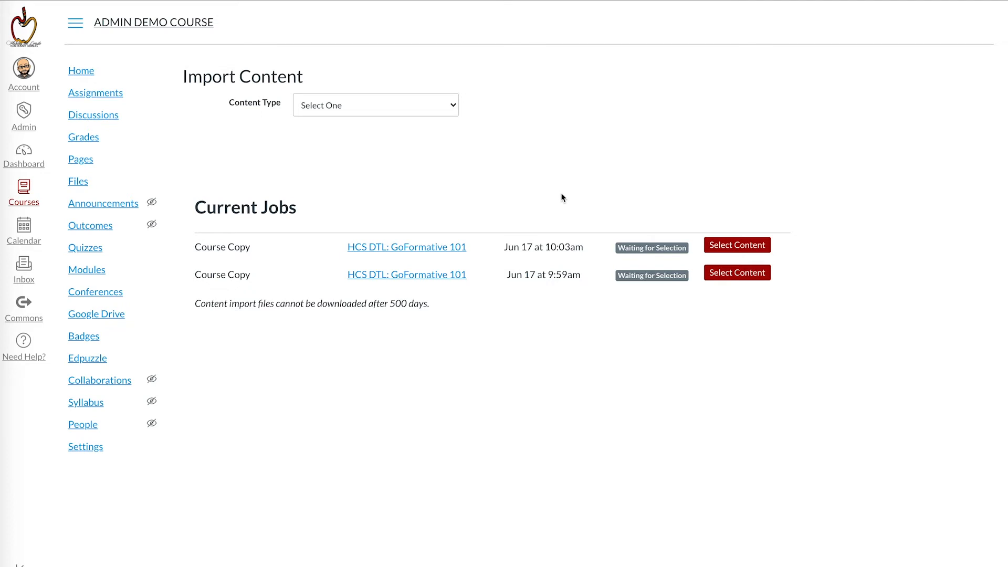
Step: Select only the module 3. Getting Results as the content for the Jun 17 10:03am course copy job
click(738, 245)
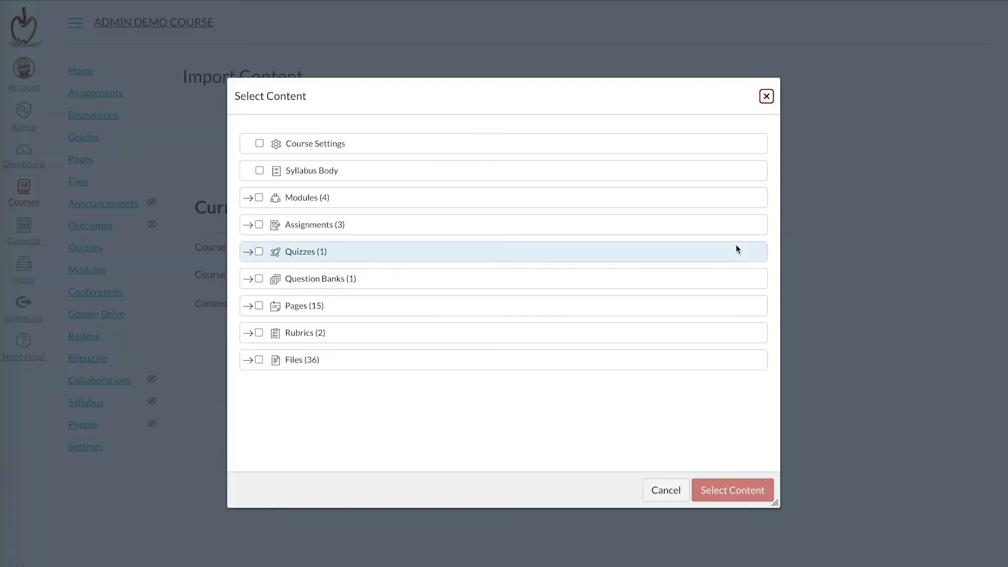
click(249, 198)
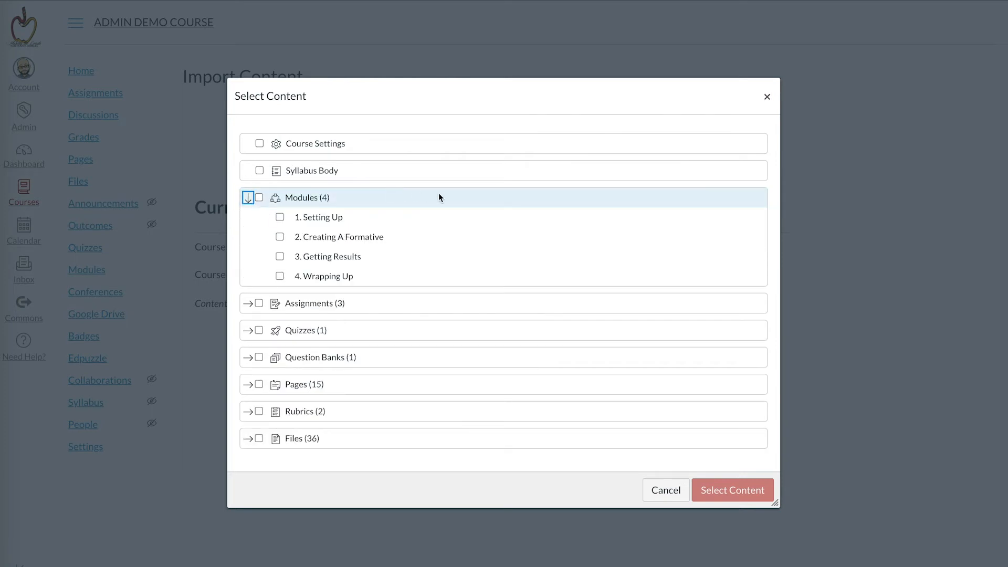
click(279, 258)
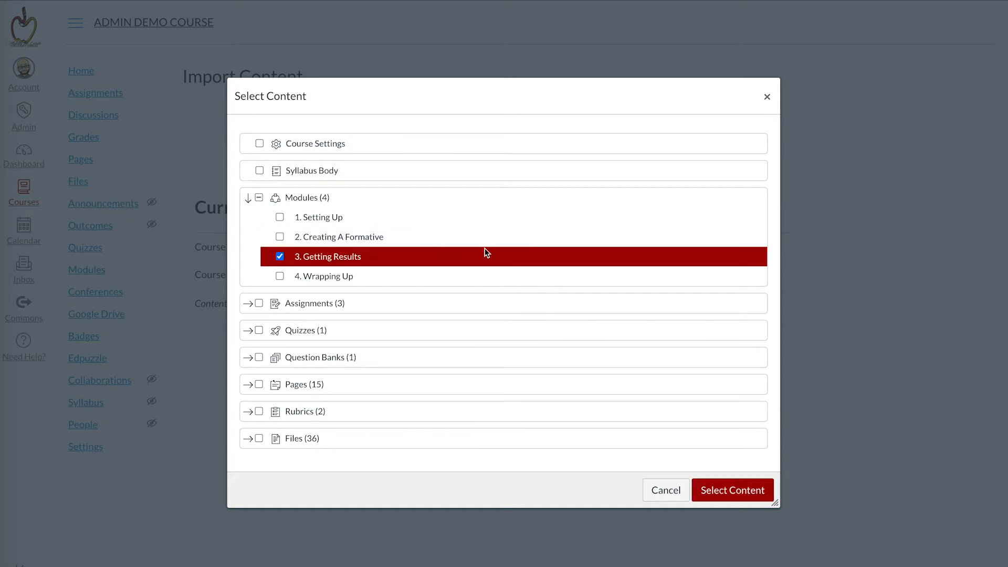
click(718, 491)
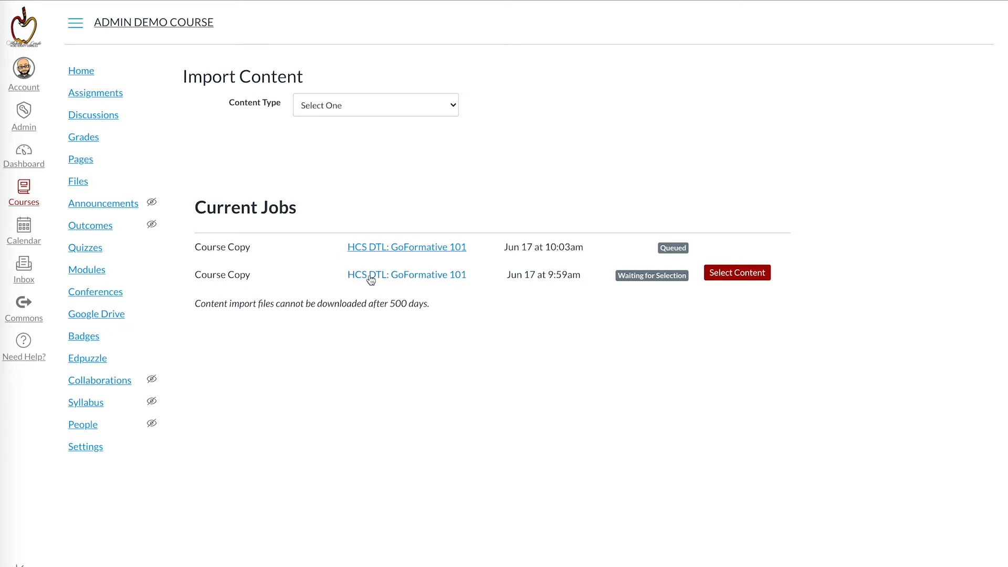
Step: Select only the quiz 3. Getting Results | 05 - Quiz as the content for the Jun 17 9:59am course copy job
click(734, 278)
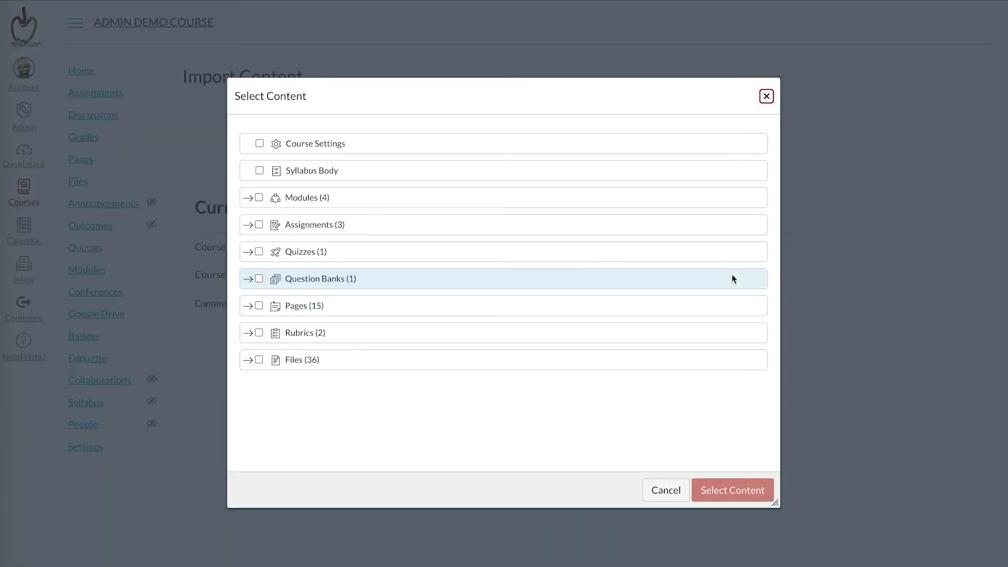
click(666, 489)
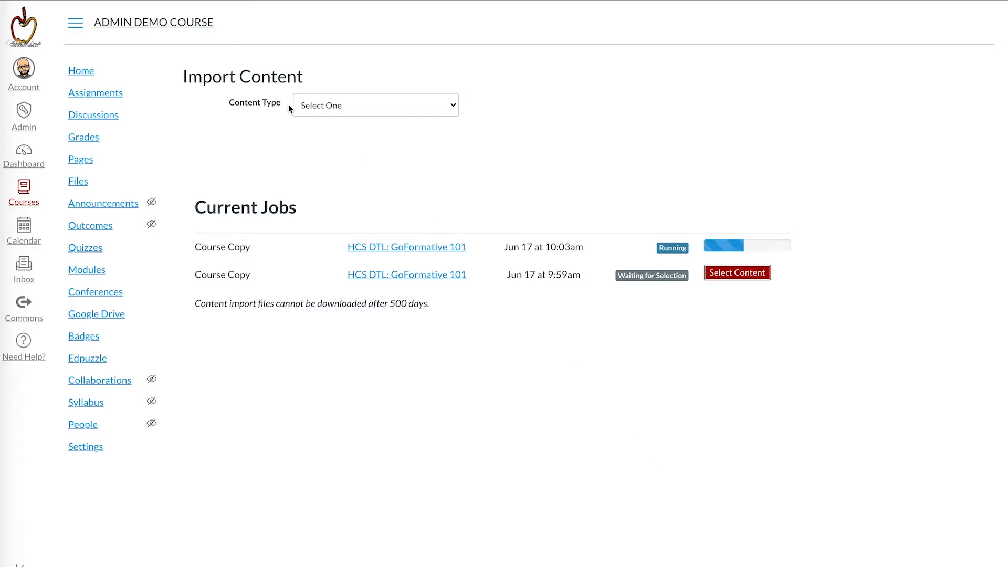
click(734, 275)
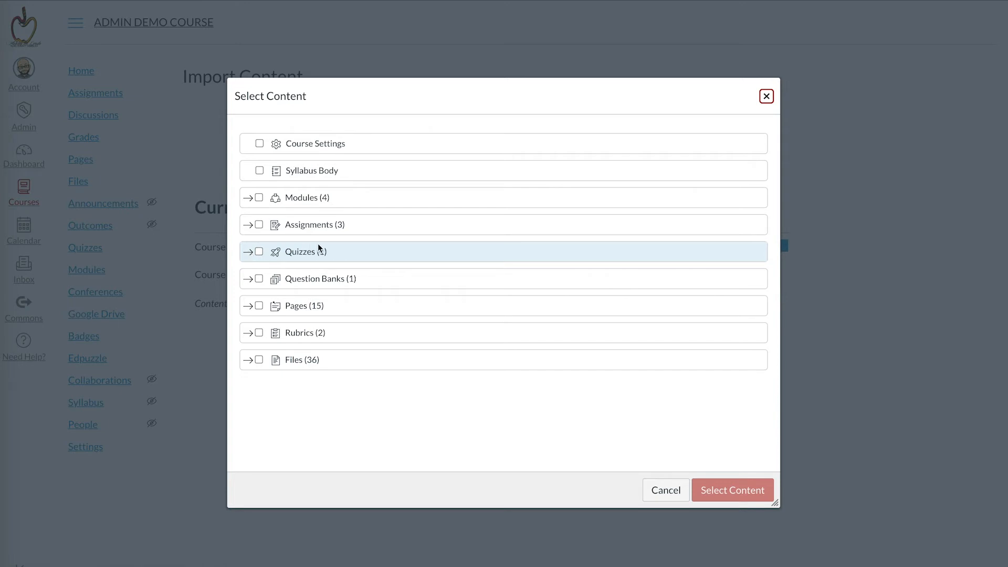
click(248, 253)
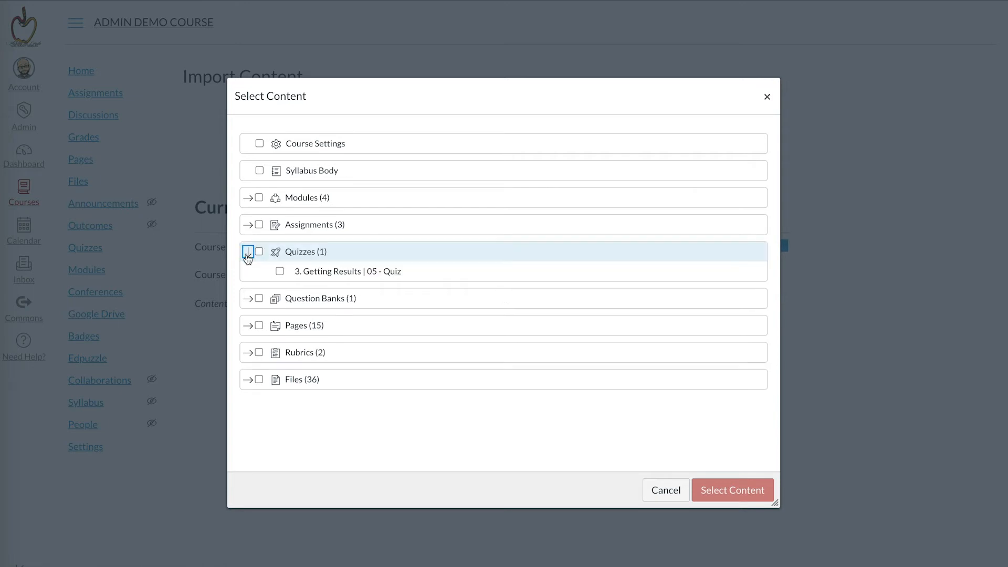
click(280, 272)
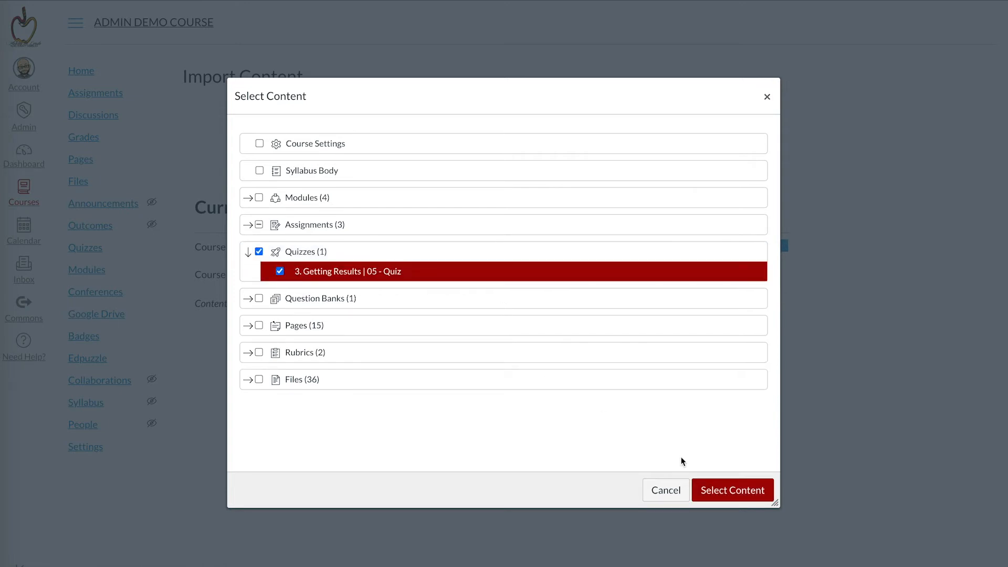
click(714, 490)
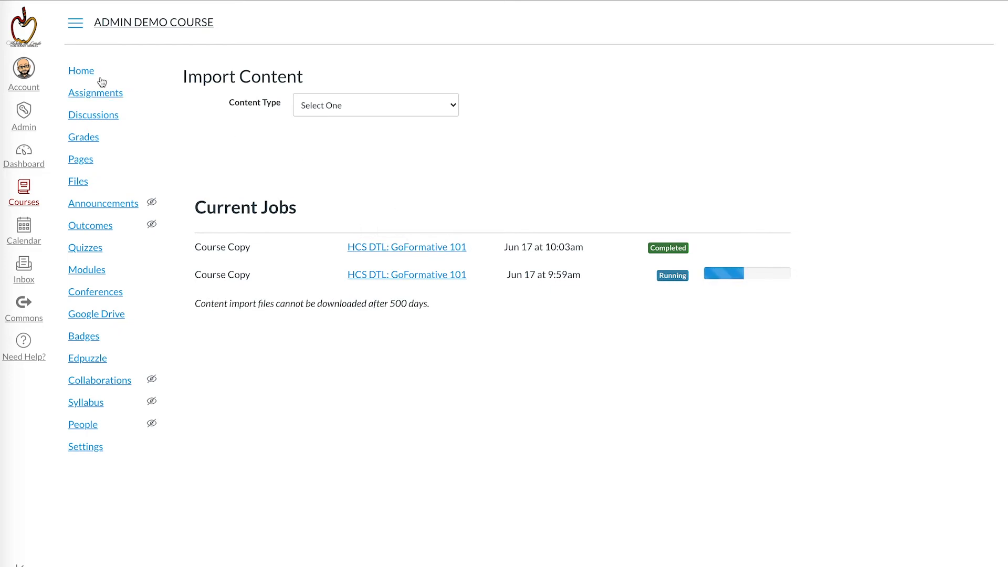
Step: Check the course's modules and quizzes for the imported content, and review the status of the import jobs
click(83, 72)
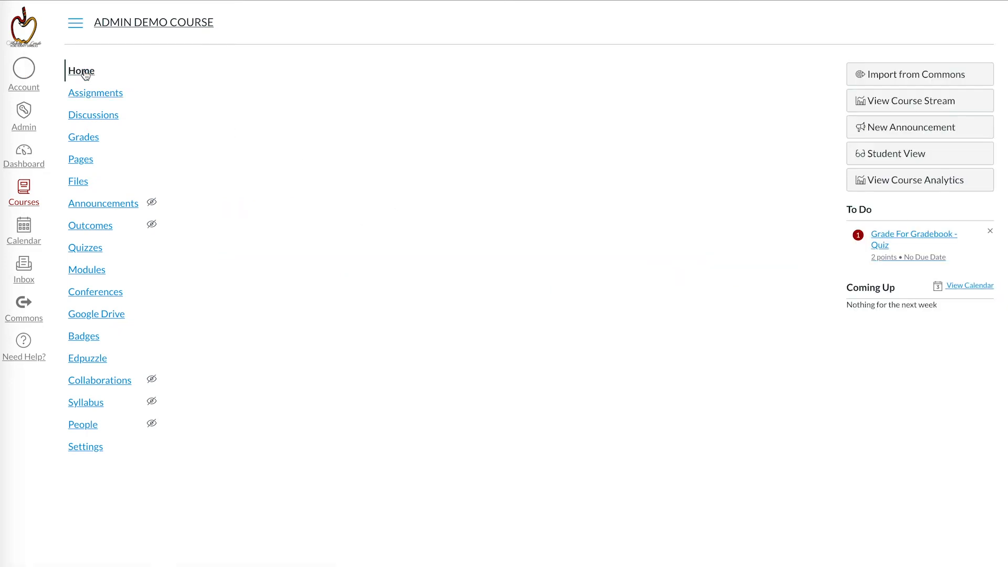
click(80, 270)
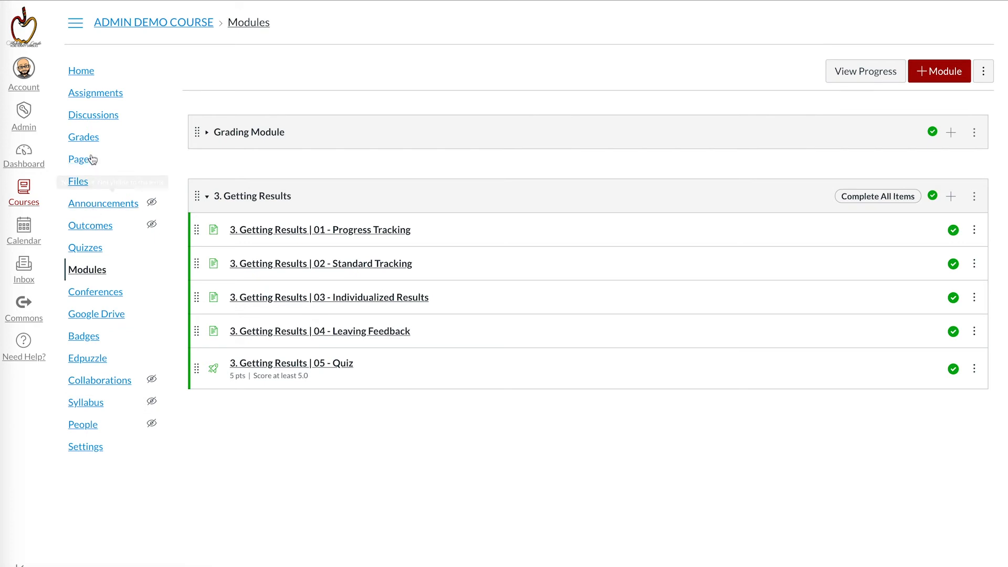
click(86, 246)
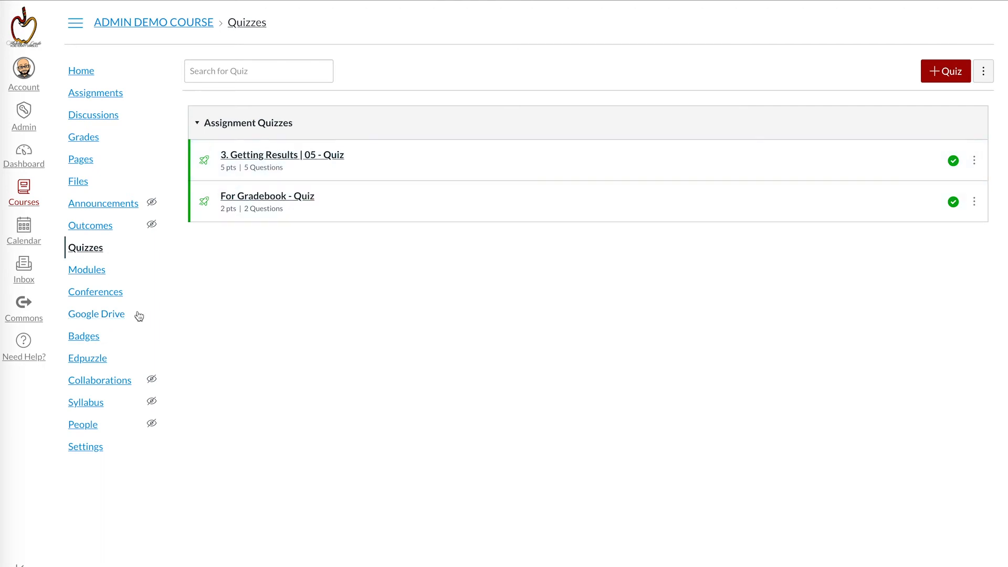
click(84, 449)
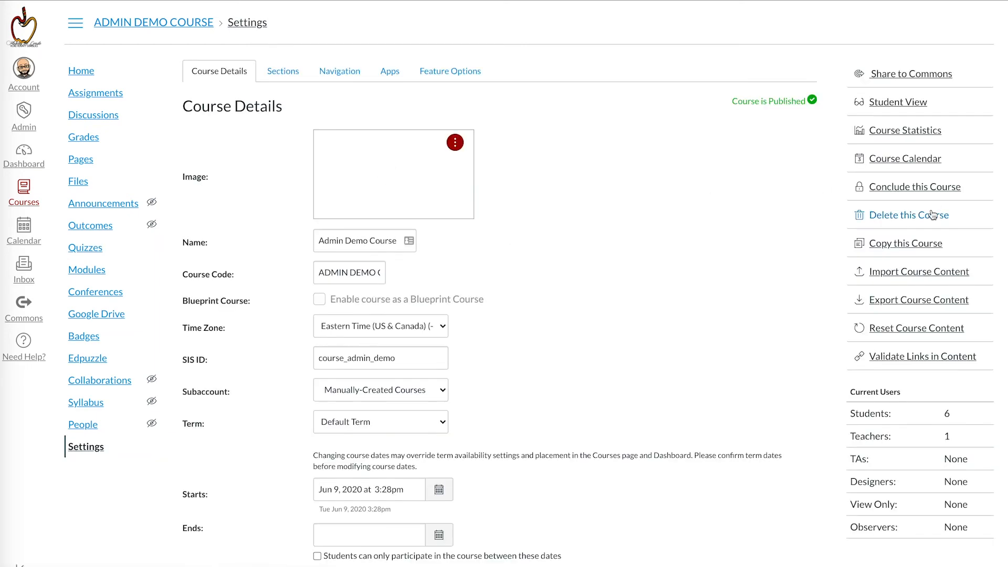
click(913, 271)
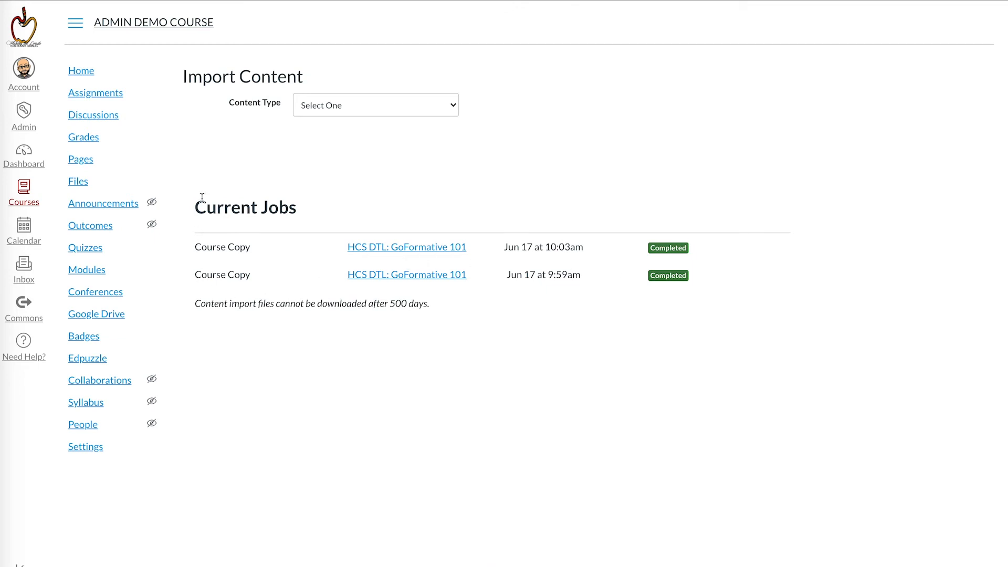
click(87, 78)
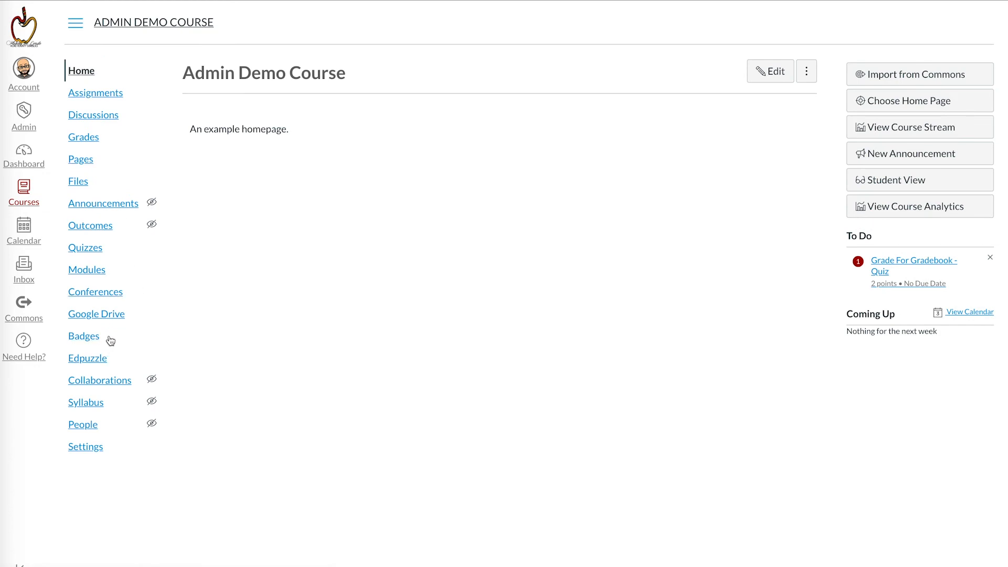
click(81, 250)
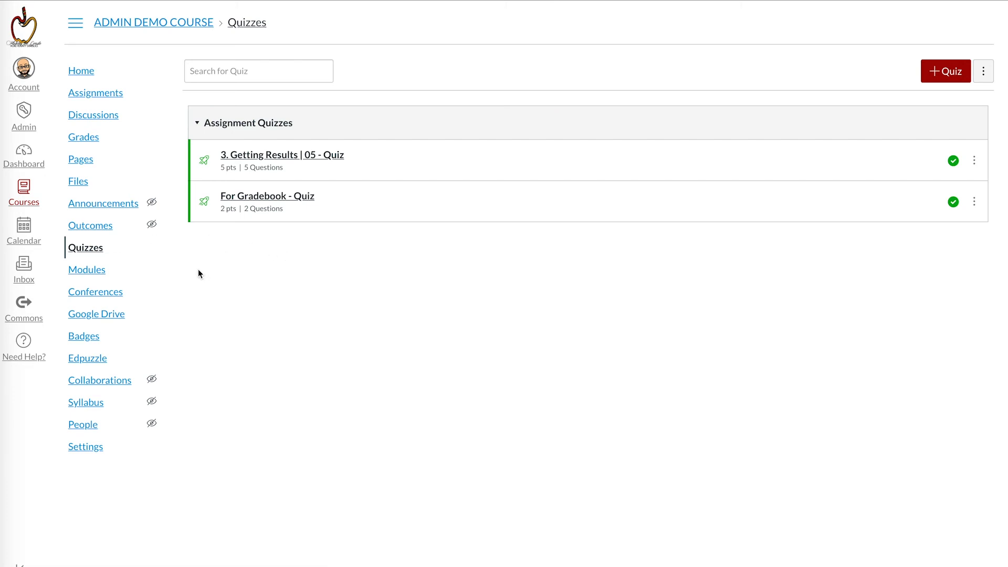
click(96, 271)
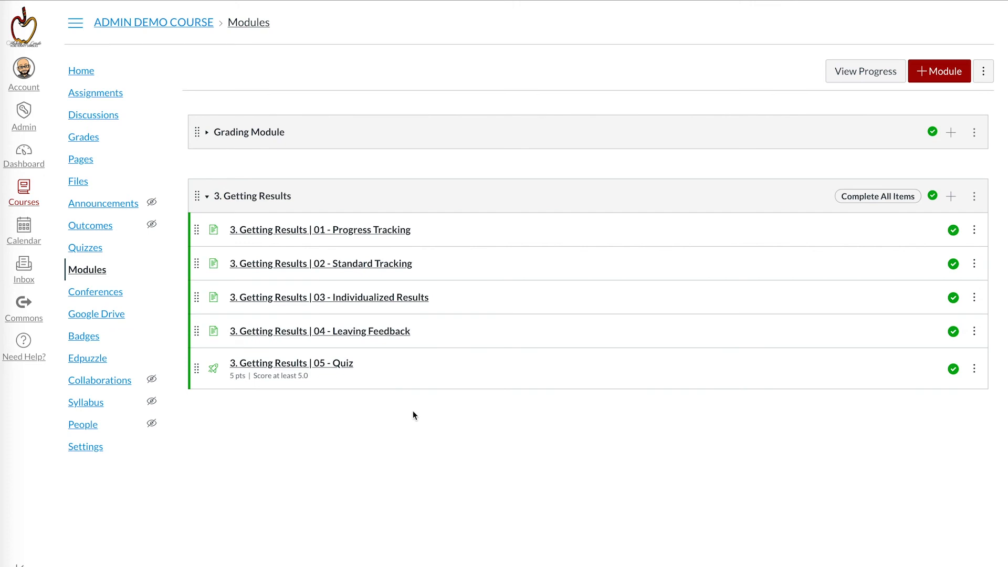
Step: Create a content export of the Admin Demo Course from its settings, using the export type Course
click(93, 453)
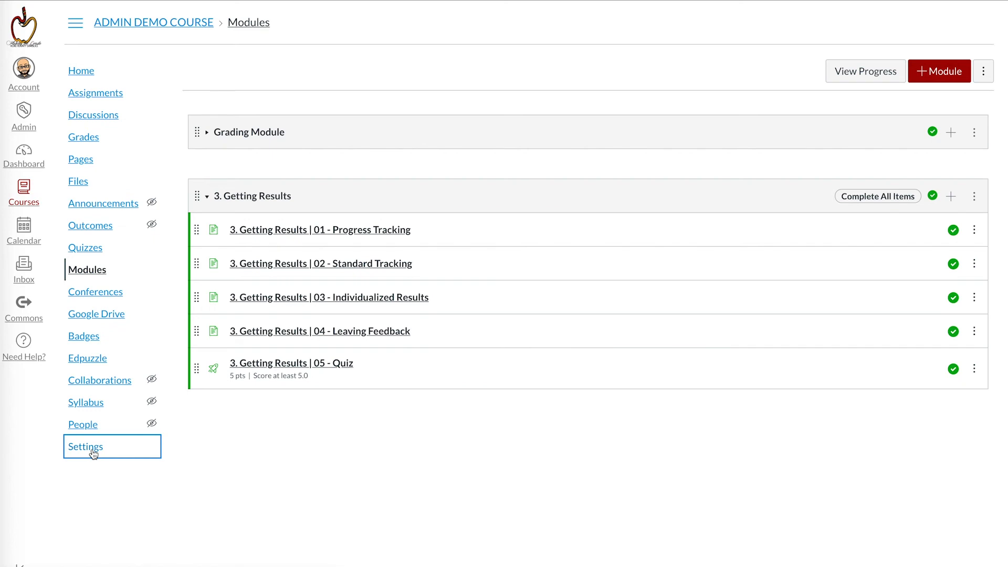
click(86, 447)
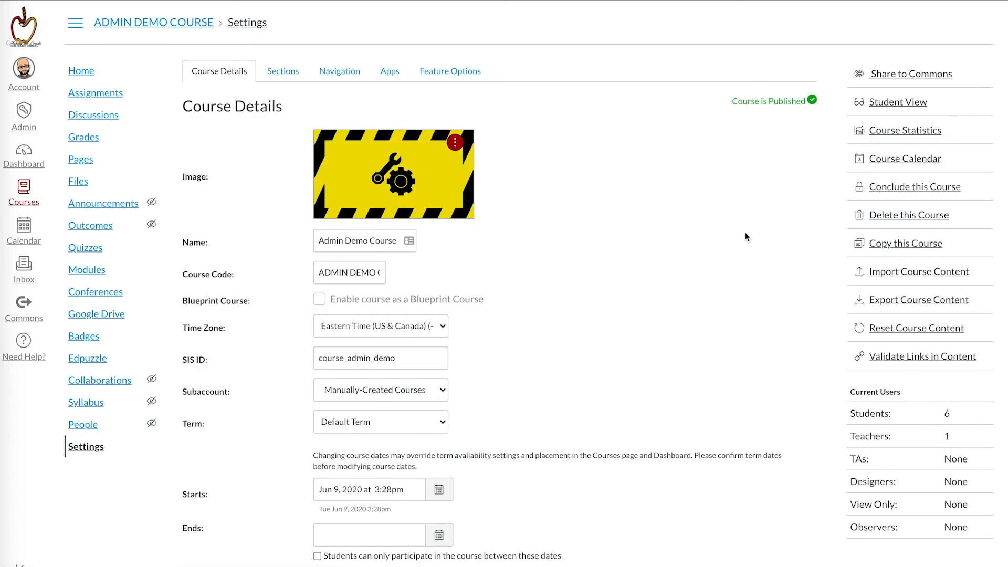
click(924, 304)
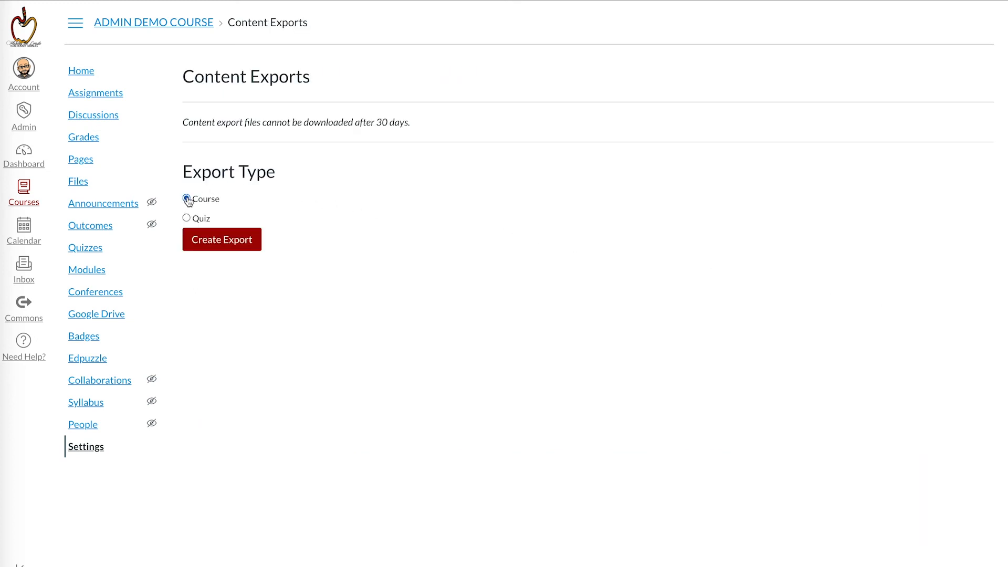
click(186, 219)
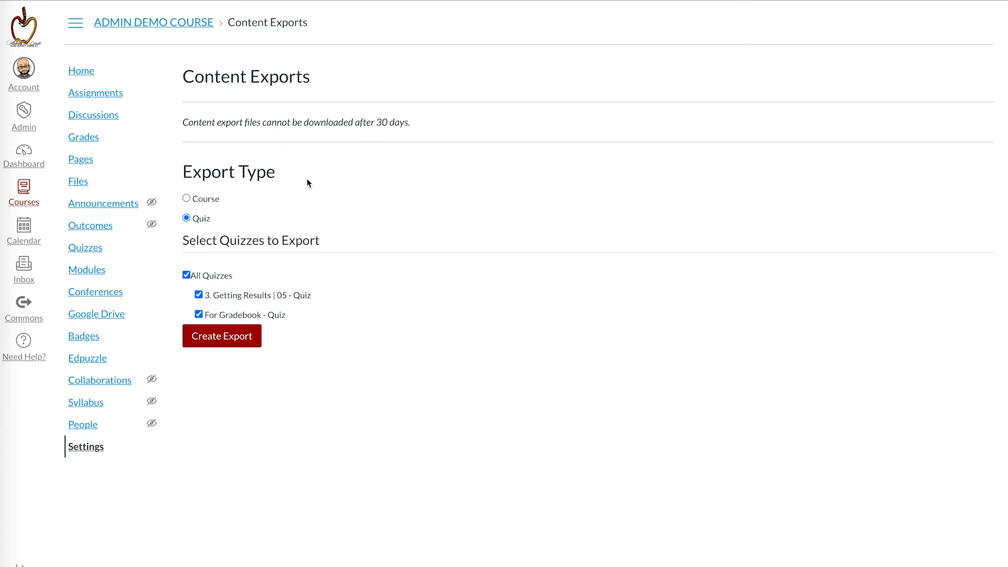
click(187, 198)
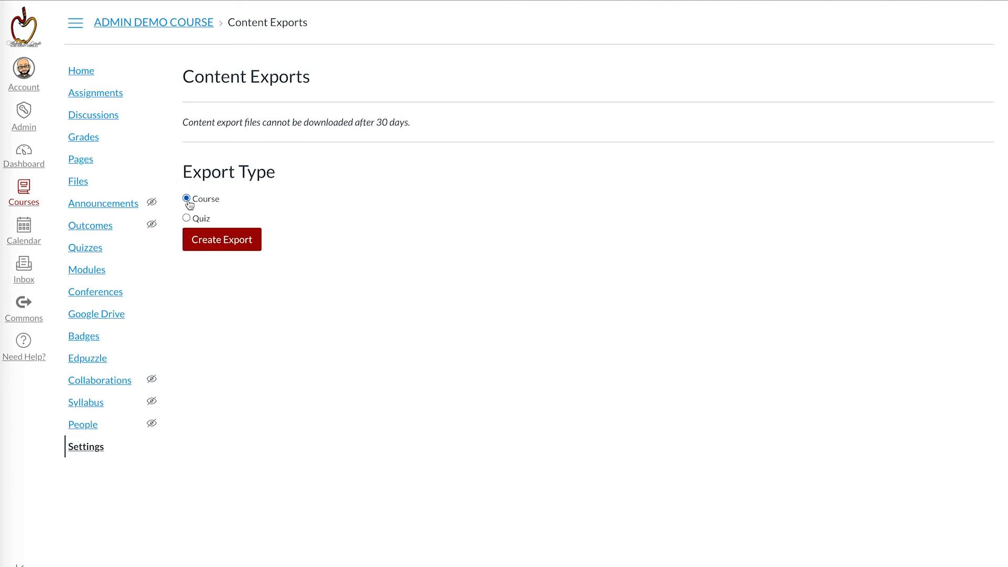
click(205, 244)
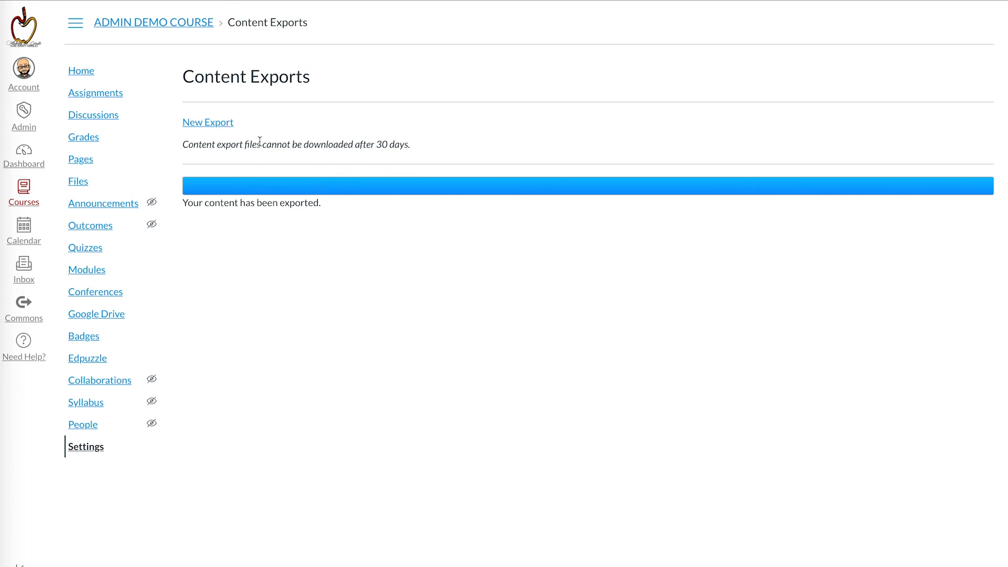
Step: Download the course export file to the Desktop as admin-demo-course-export.imscc and dismiss the download notice
click(220, 126)
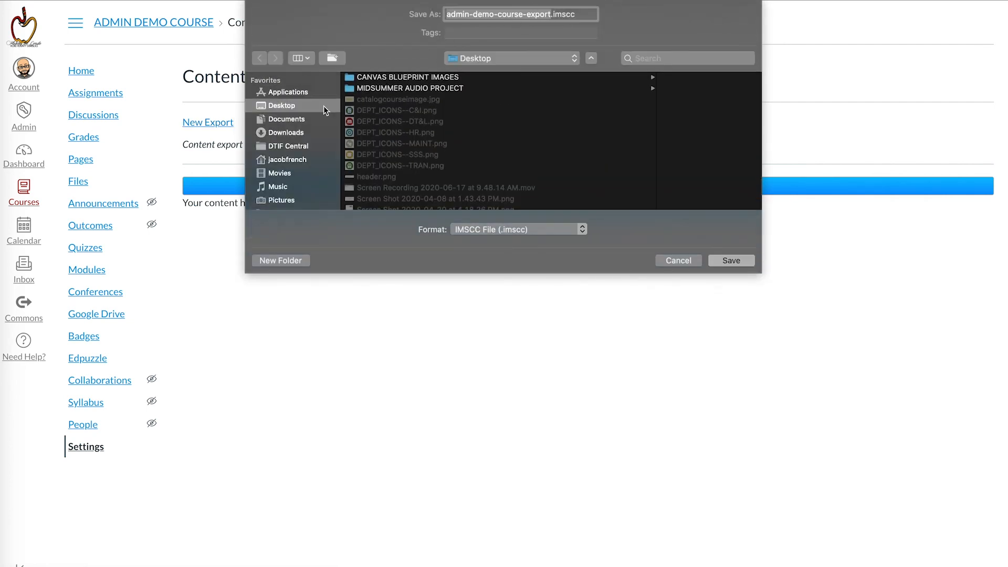
click(732, 261)
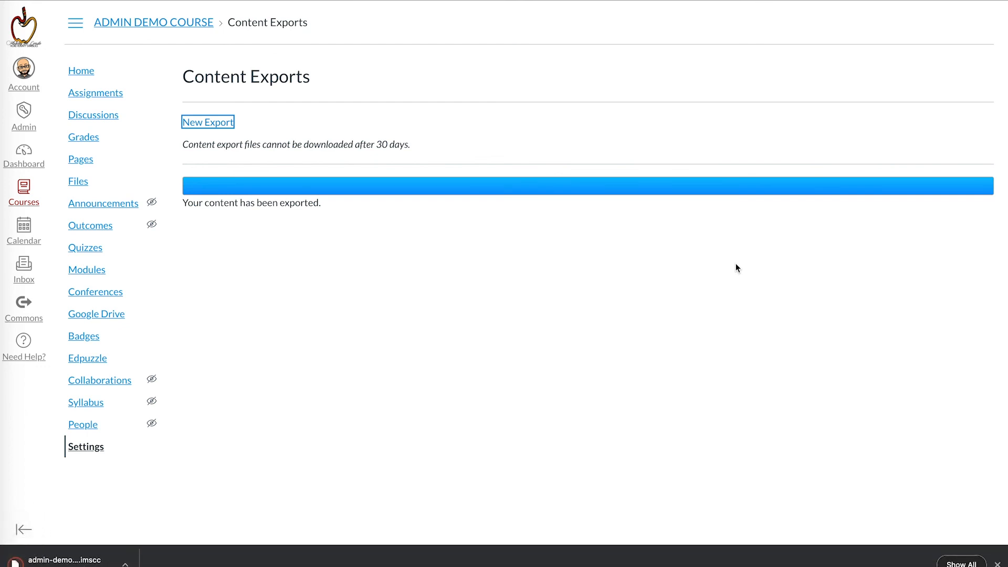
click(997, 564)
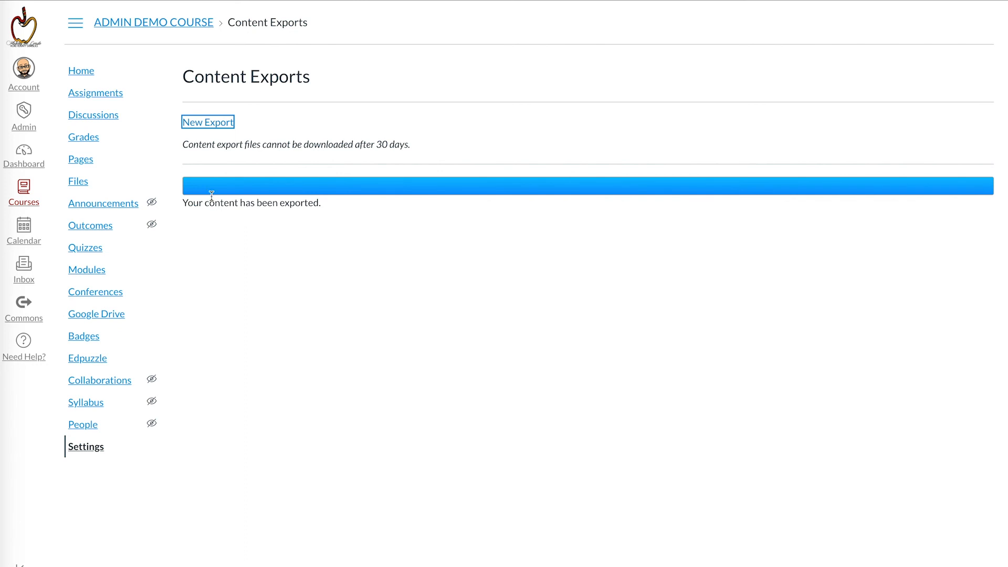
Step: Prepare a Canvas Course Export Package import from course settings with admin-demo-course-export.imscc as source, and leave for the course home page without importing
click(85, 448)
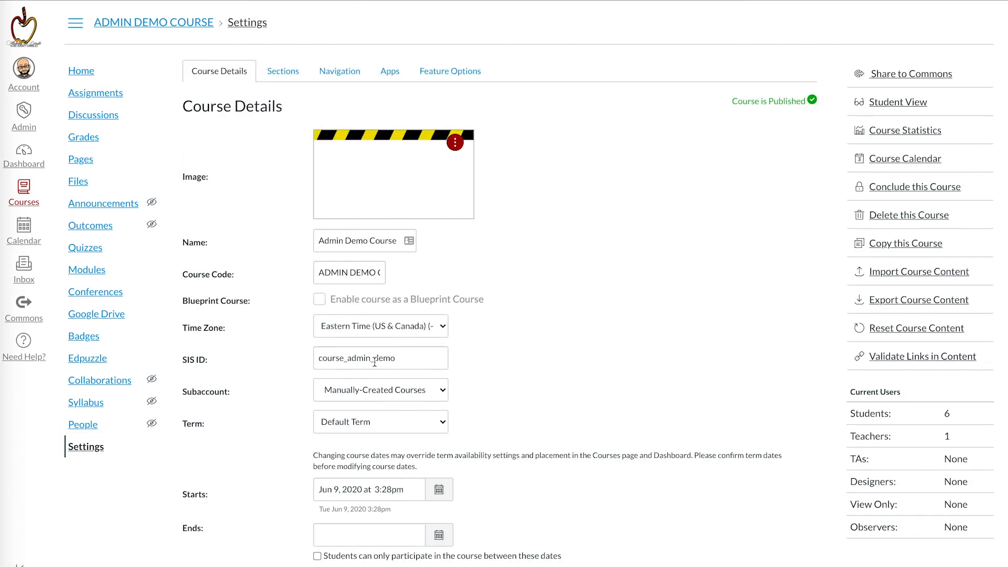
click(887, 273)
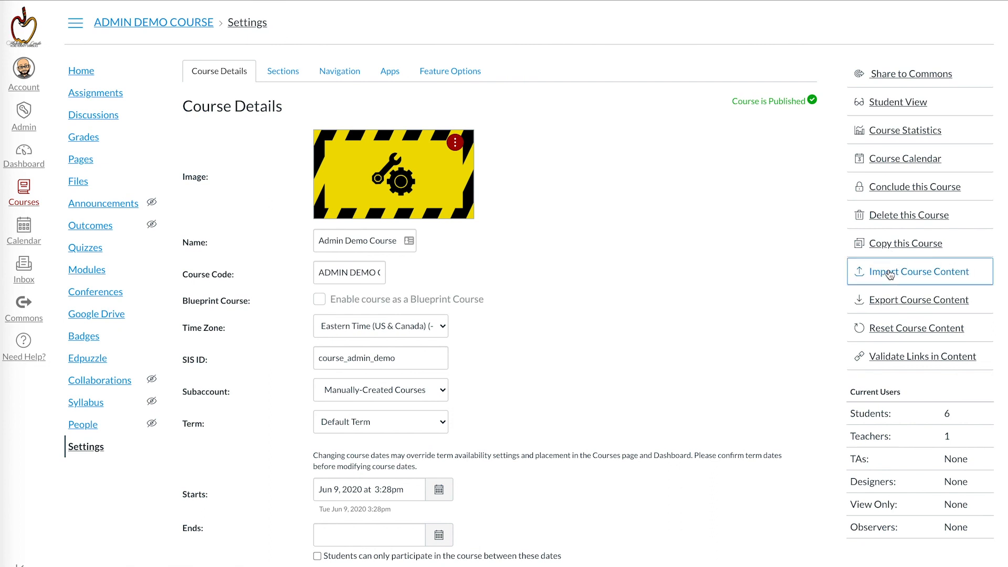
click(341, 107)
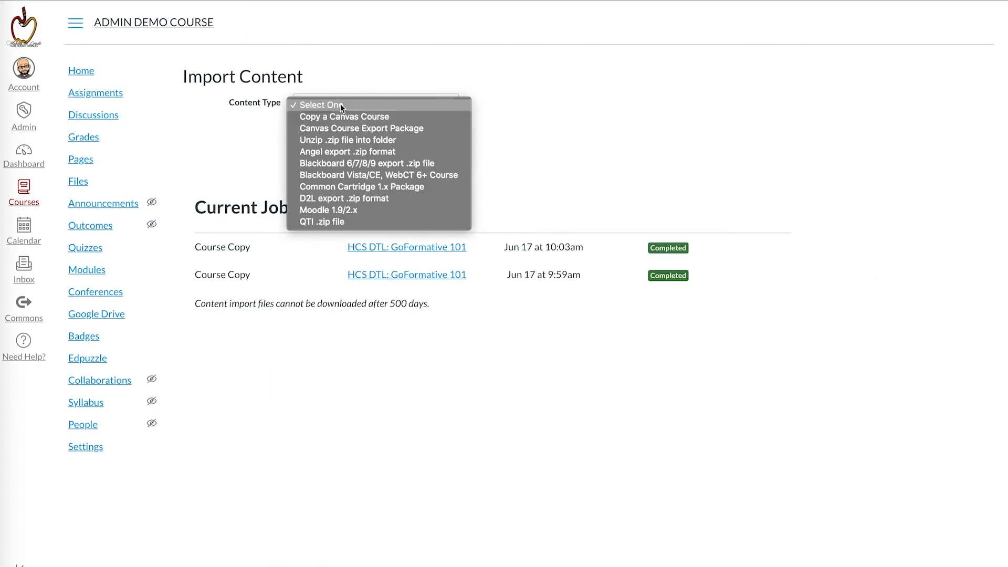
click(373, 131)
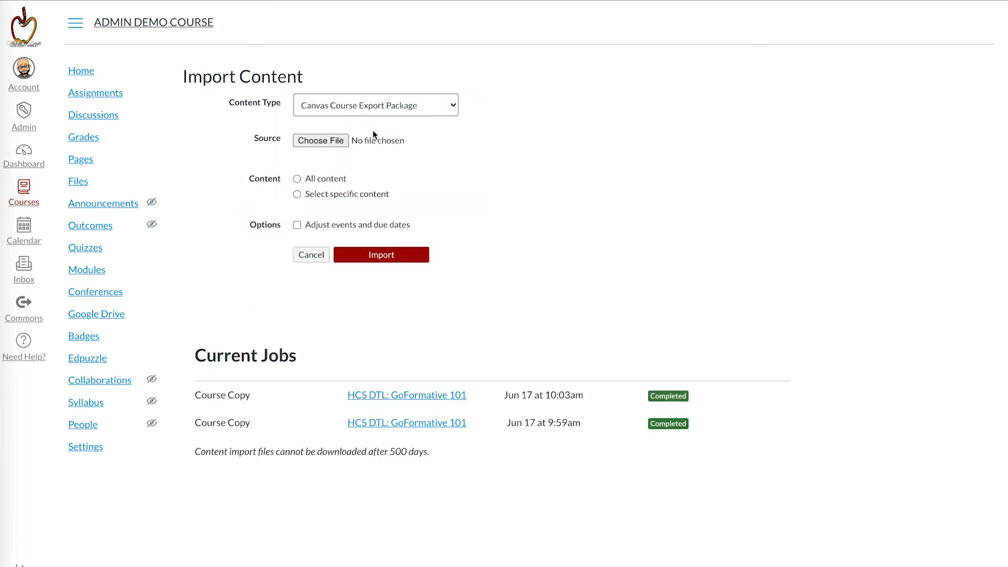
click(322, 141)
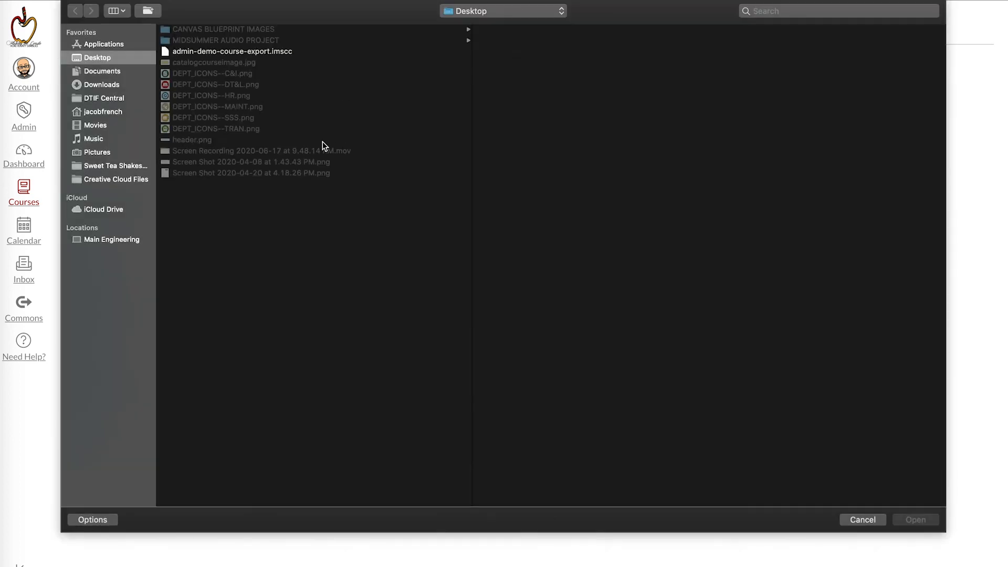
click(271, 52)
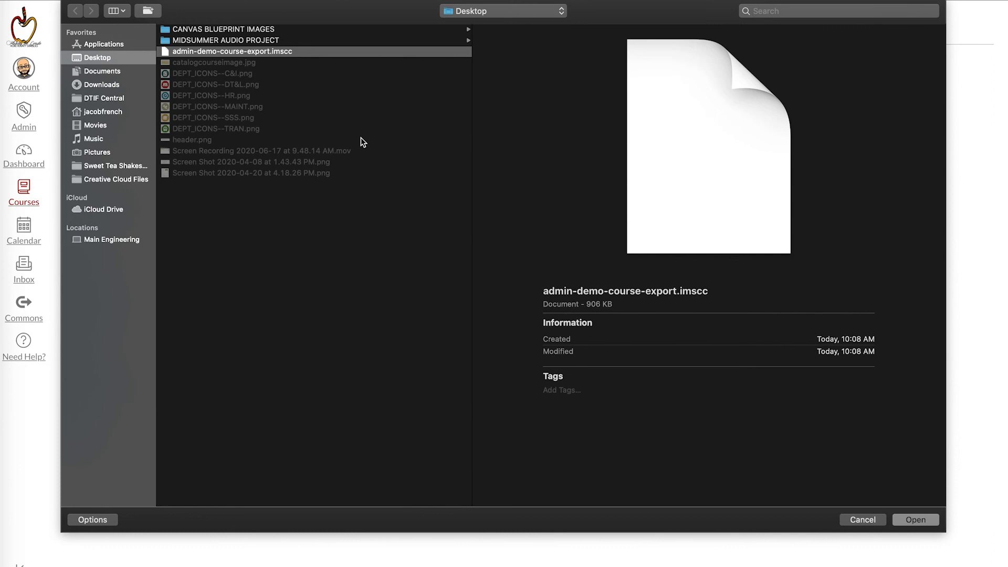
click(897, 518)
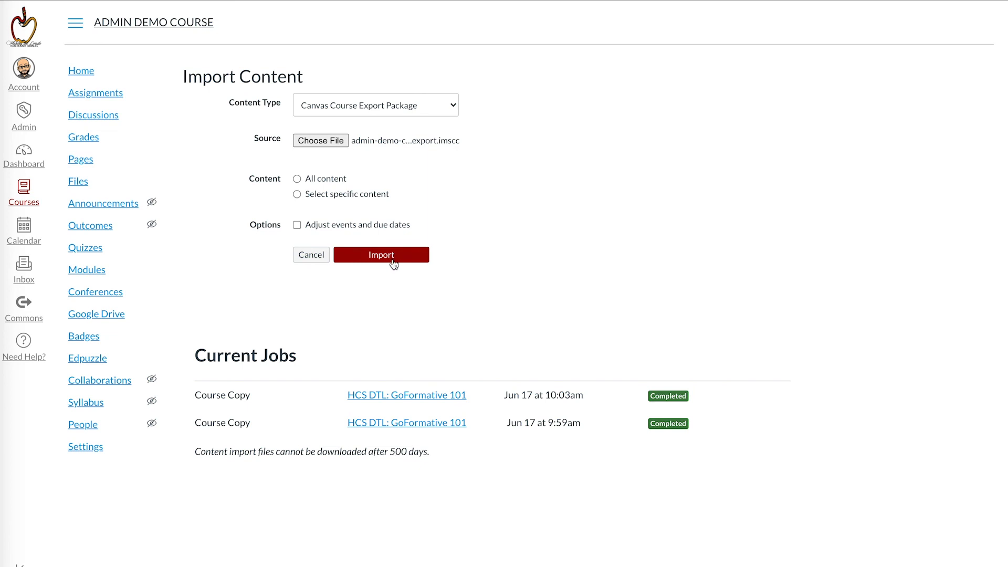
click(89, 75)
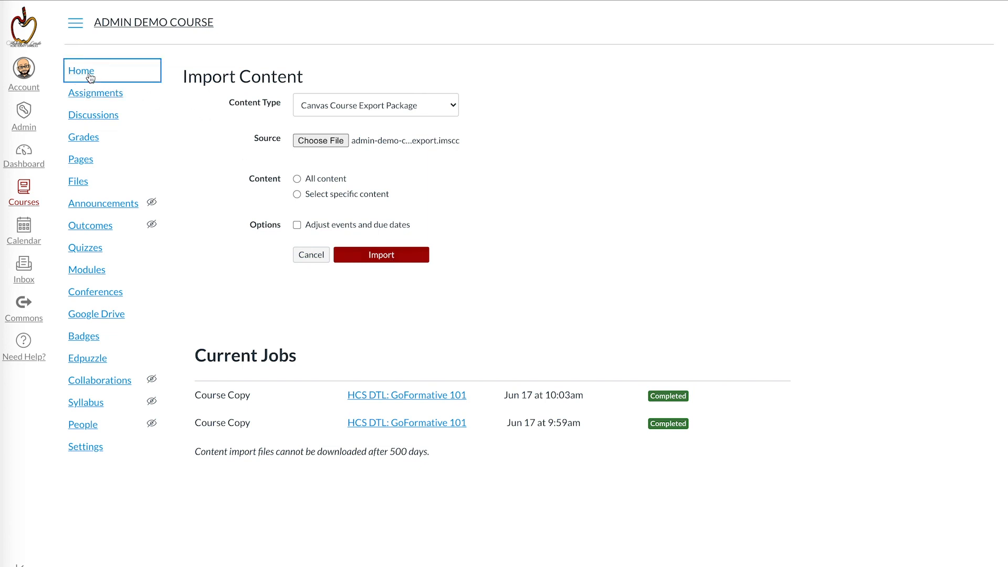